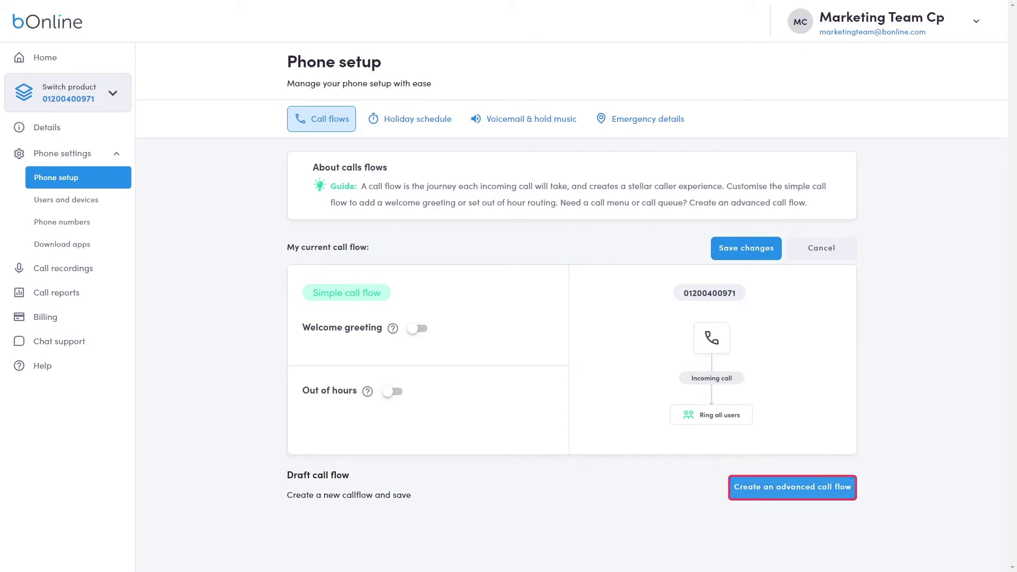
# Step: Start an advanced call flow from the call queuing template and set its Open greeting to female-voice audio "Open Greeting": "Hi there, welcome to bOnline."
pyautogui.click(792, 487)
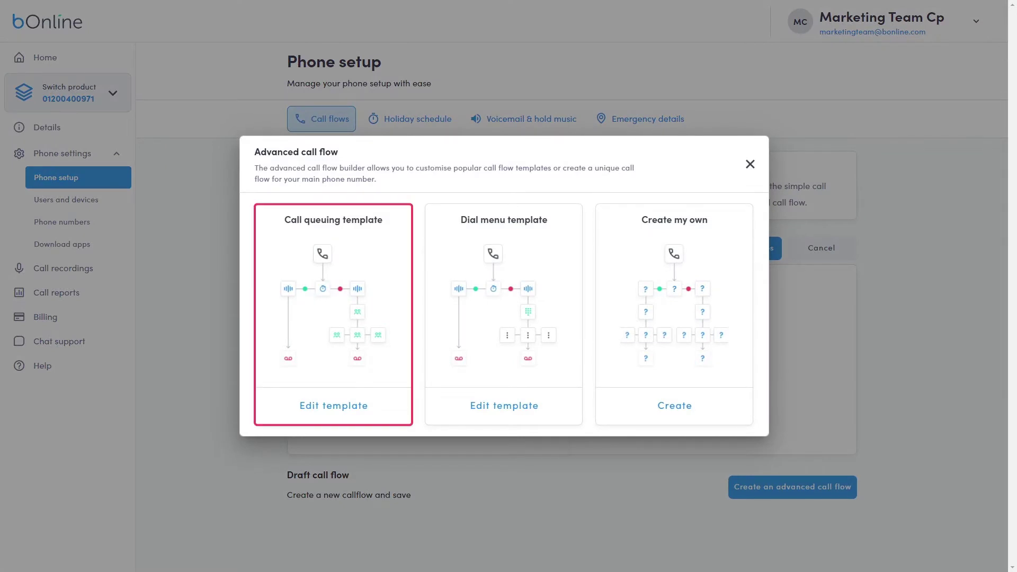
pyautogui.click(334, 406)
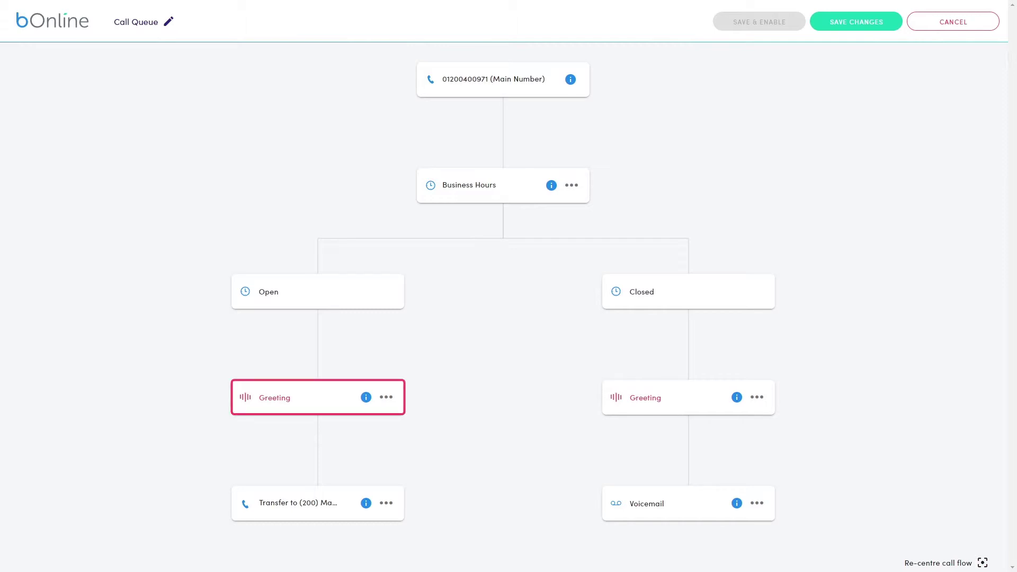
pyautogui.click(386, 397)
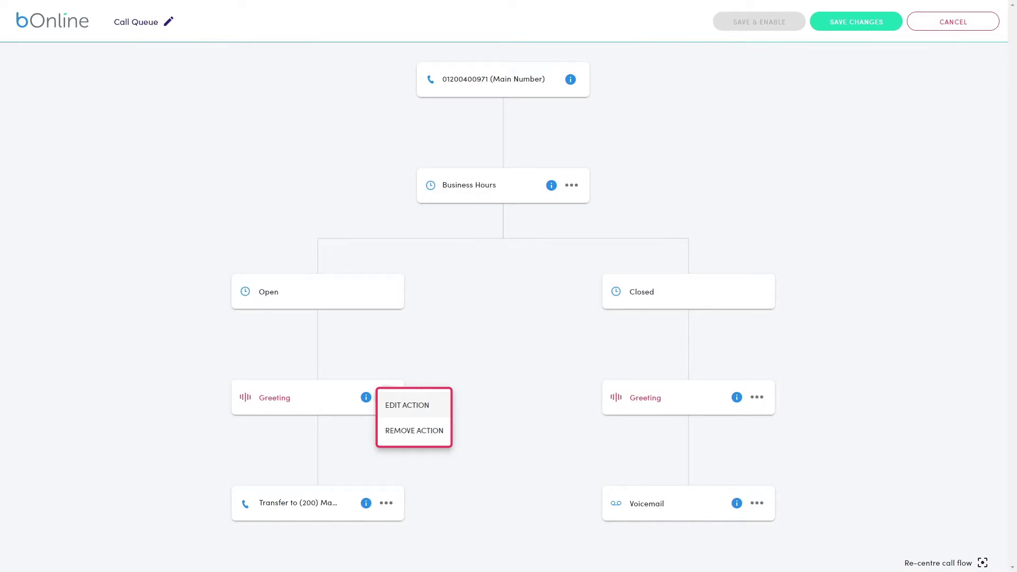
pyautogui.click(407, 405)
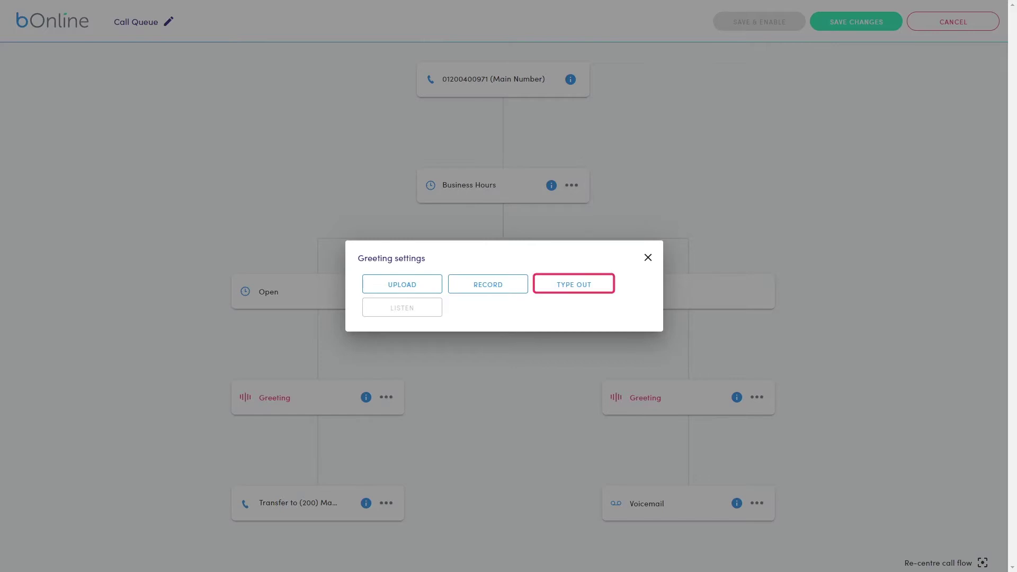
pyautogui.click(573, 283)
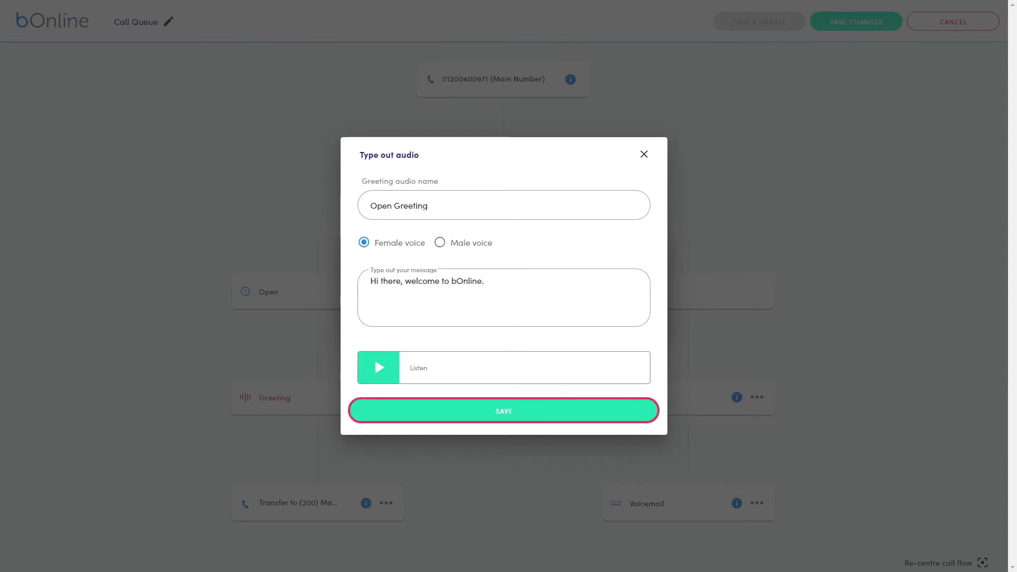
pyautogui.click(504, 411)
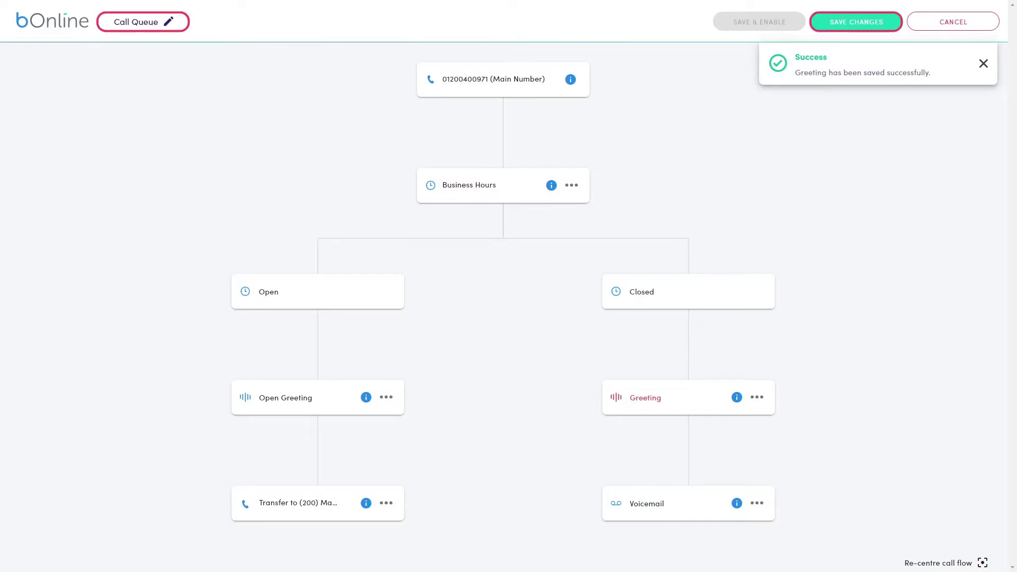
# Step: Save the Call Queue draft, exit its editor, and start another advanced call flow from the dial menu template
pyautogui.click(856, 22)
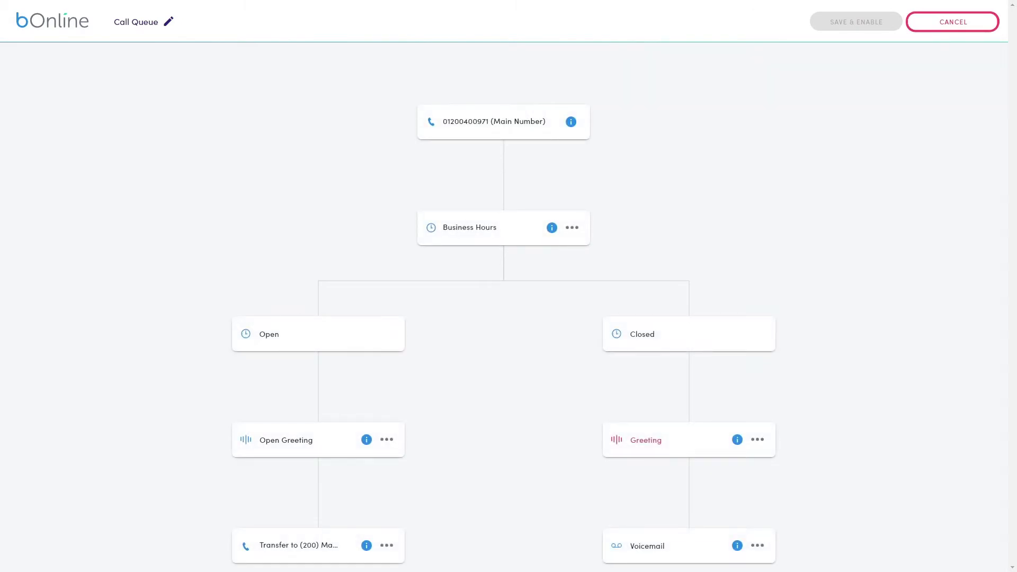
pyautogui.click(952, 22)
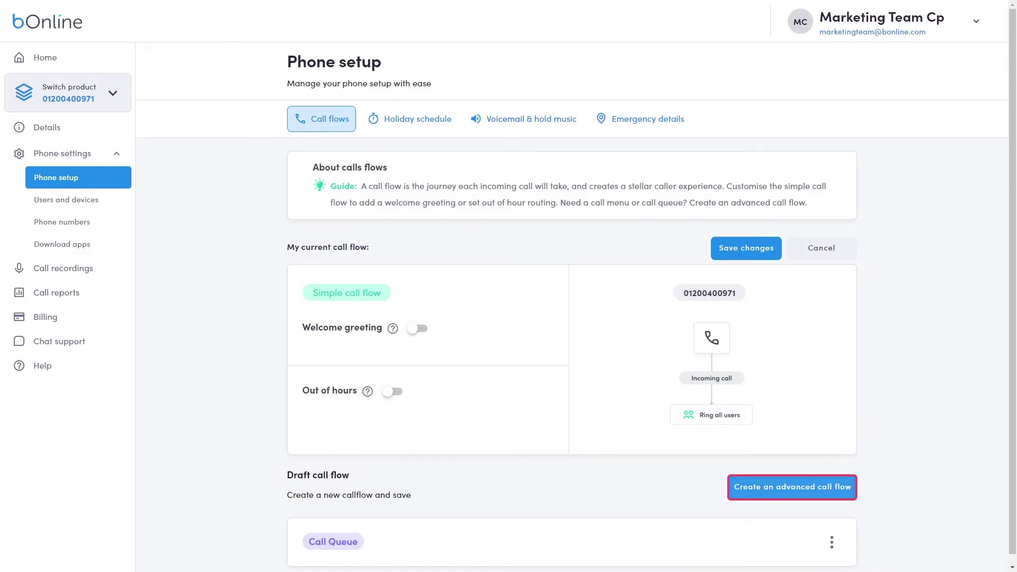
pyautogui.click(792, 487)
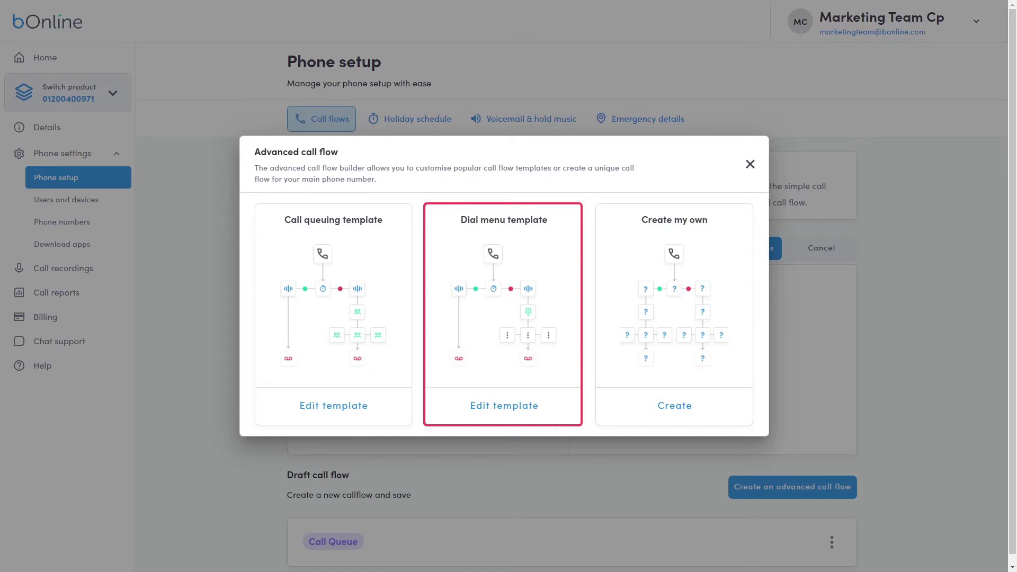
pyautogui.click(488, 380)
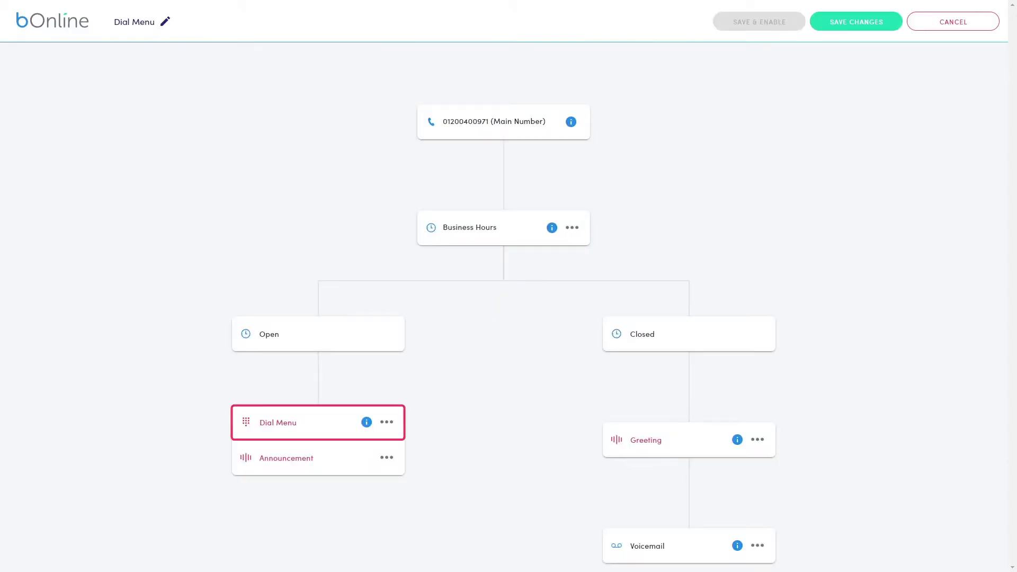
# Step: In the Open branch's dial menu, type out female-voice audio "Dial Menu": "Hi there, welcome to bOnline. To continue, please select one of the following prompts."
pyautogui.click(387, 422)
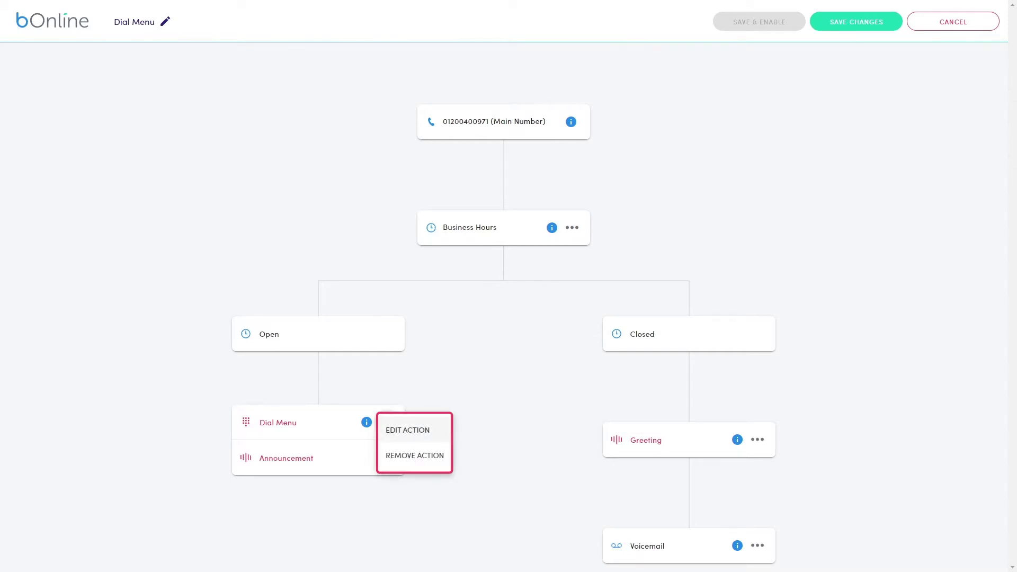
pyautogui.click(407, 430)
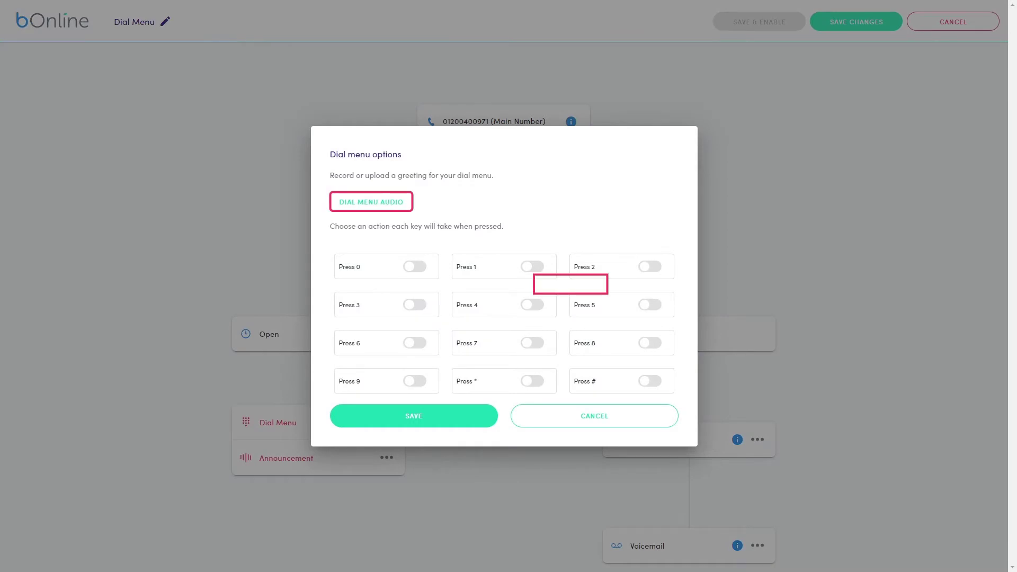
pyautogui.click(371, 202)
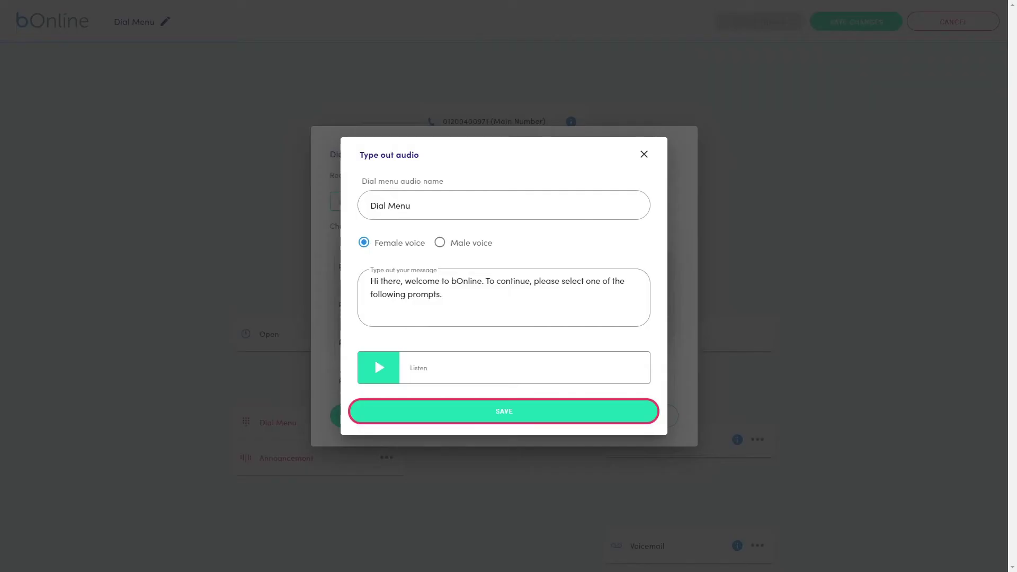
pyautogui.click(504, 411)
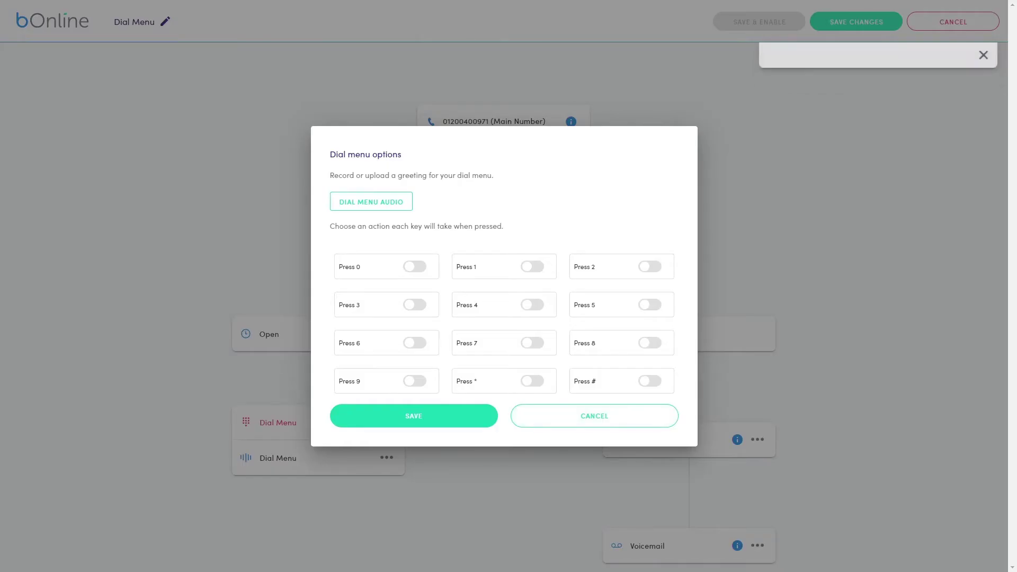
# Step: Enable the Press 1 and Press 2 options for the dial menu and save the menu options
pyautogui.click(528, 266)
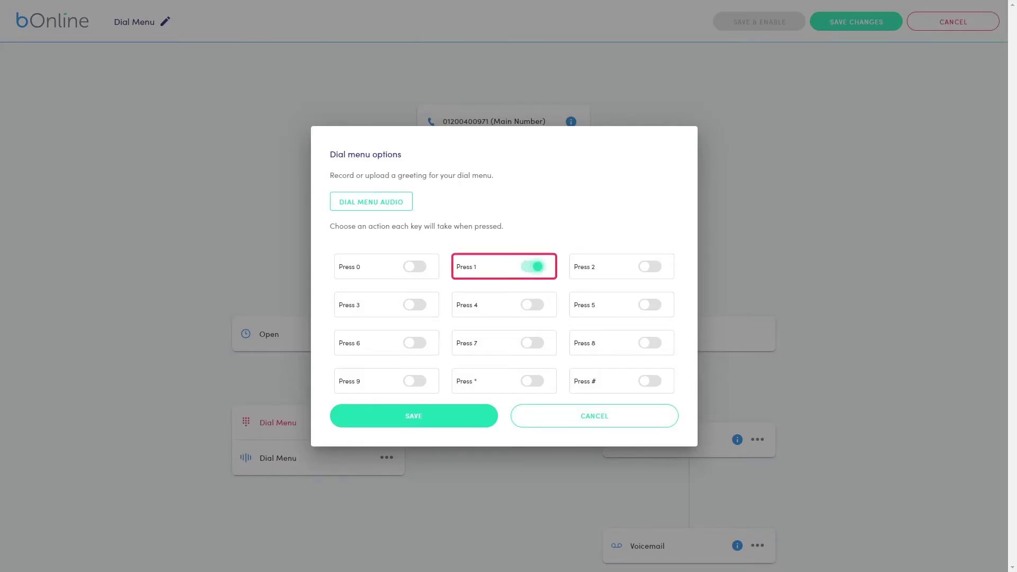
pyautogui.click(645, 266)
pyautogui.click(413, 416)
# Step: Add a Transfer action to Press 1 that connects calls to (200) Marketing CP with the call queue disabled
pyautogui.press('Tab')
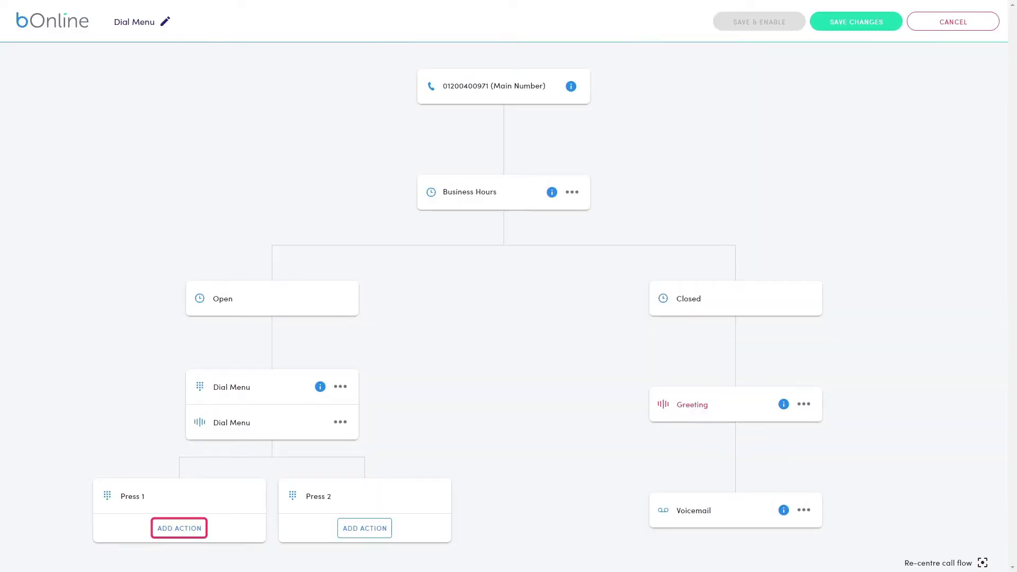
pyautogui.press('Return')
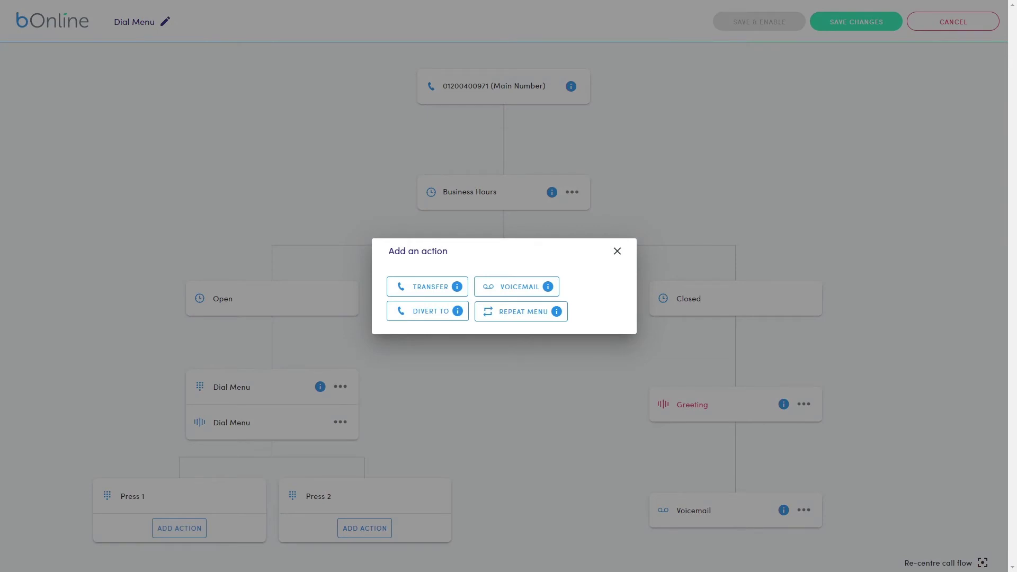
pyautogui.press('Tab')
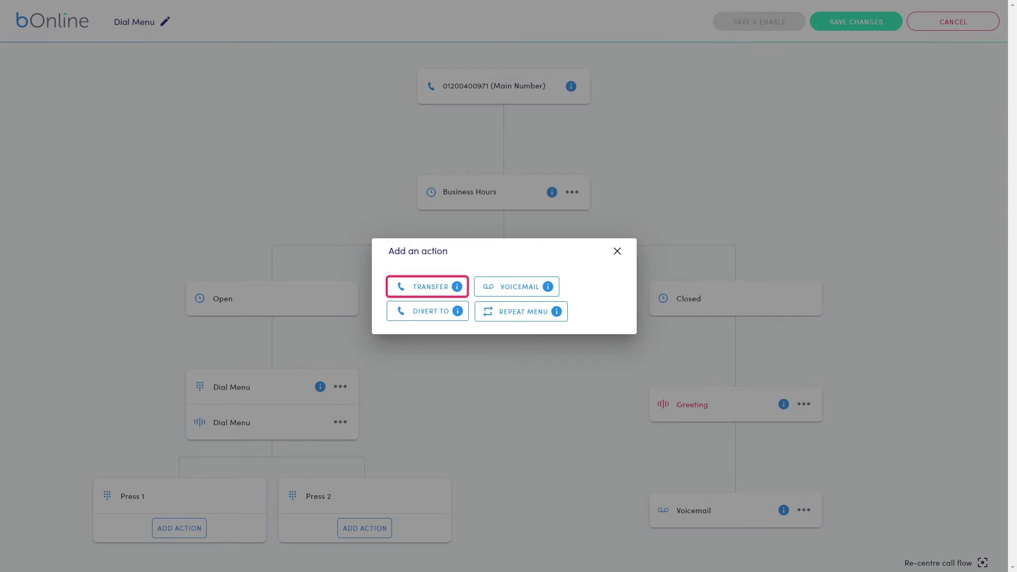
pyautogui.press('Return')
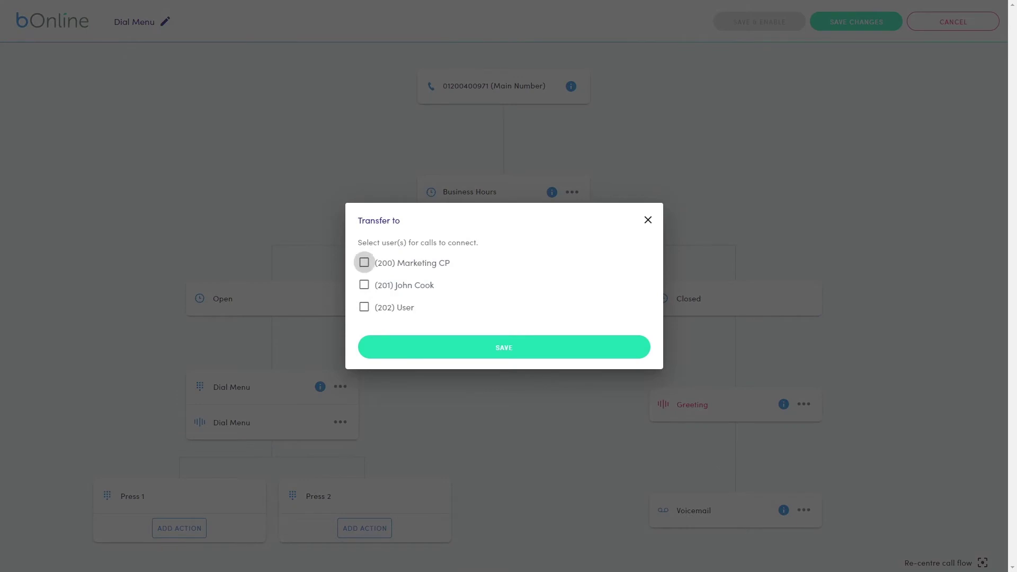
pyautogui.click(363, 262)
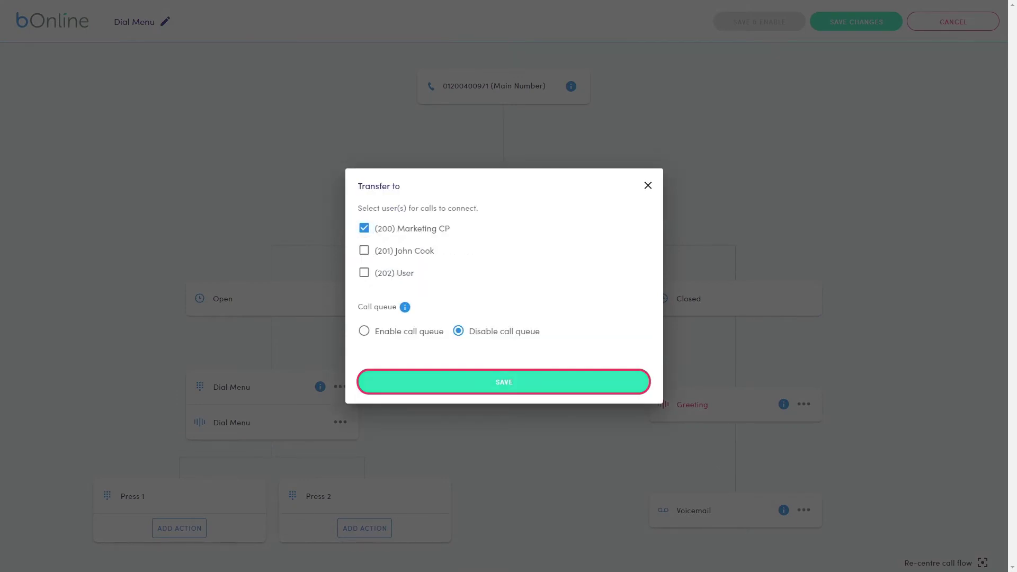
pyautogui.press('Return')
# Step: Add a Repeat Menu action to Press 2 and save it
pyautogui.press('Return')
pyautogui.hotkey('shift', 'Tab')
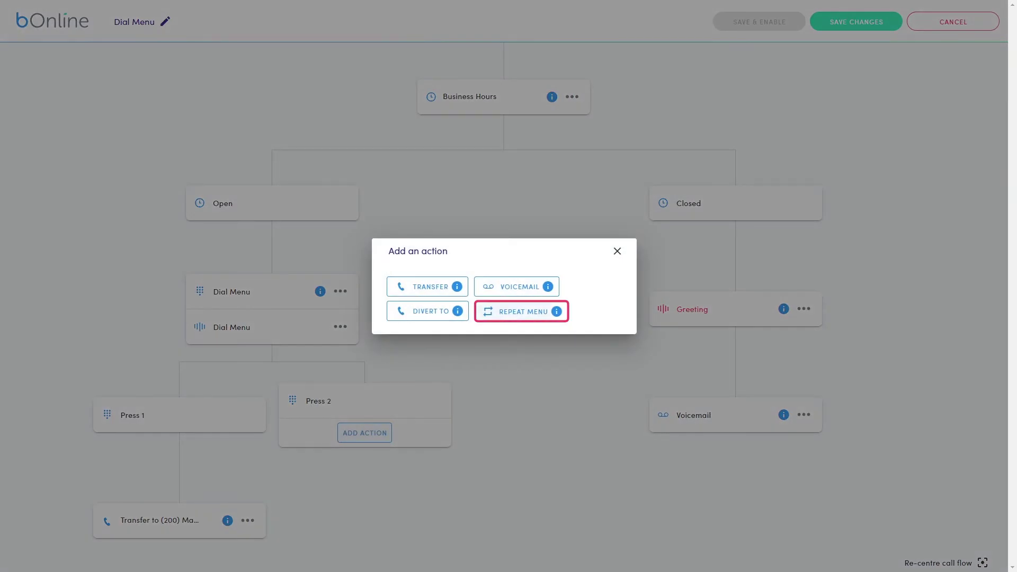
pyautogui.press('Return')
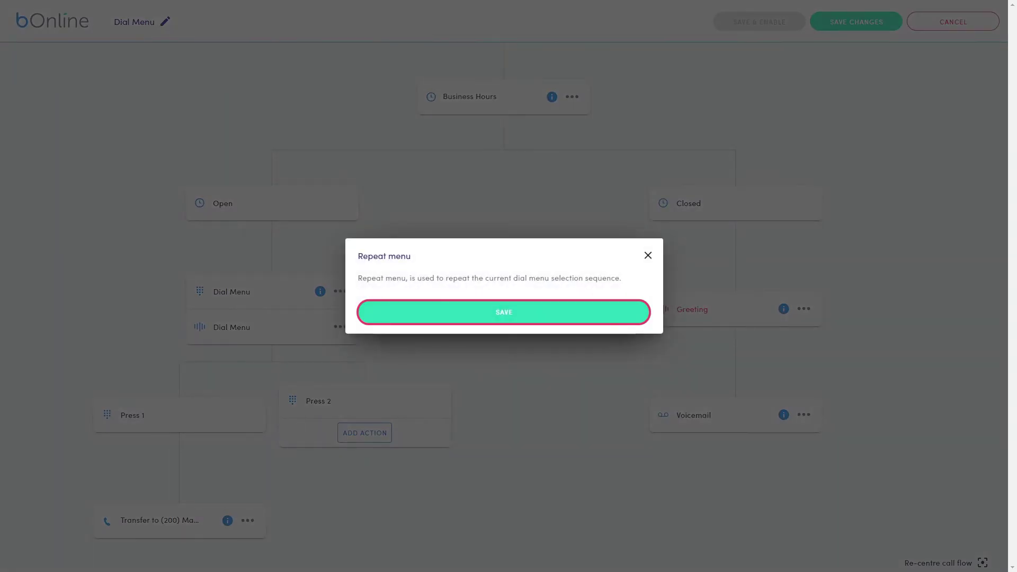
pyautogui.press('Return')
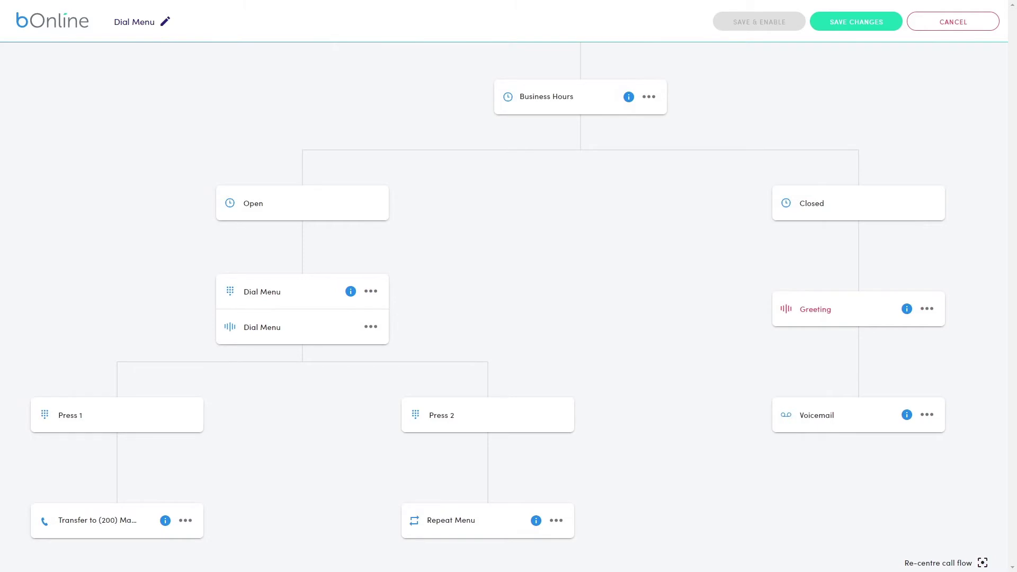
# Step: Save the Dial Menu call flow as a draft and return to the phone setup page
pyautogui.press('Tab')
pyautogui.press('Tab')
pyautogui.press('Return')
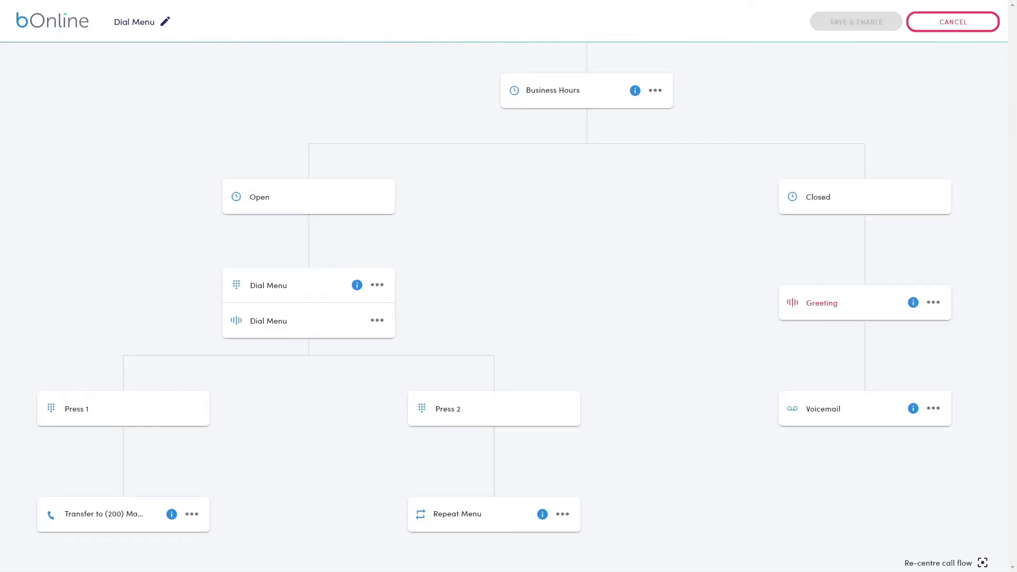
pyautogui.press('Return')
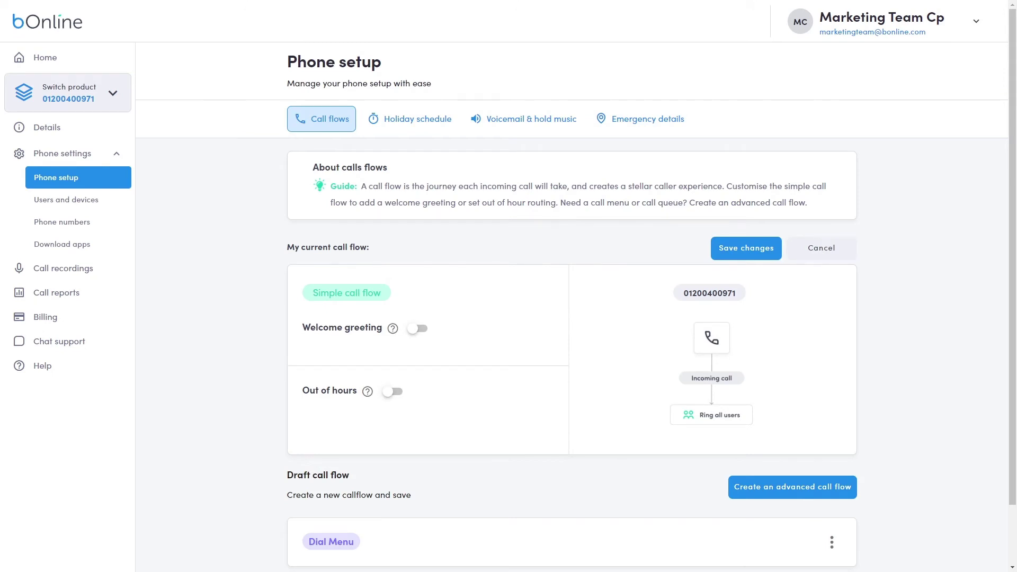
# Step: Start a new advanced call flow from scratch using the Create my own option
pyautogui.scroll(-1, 572, 318)
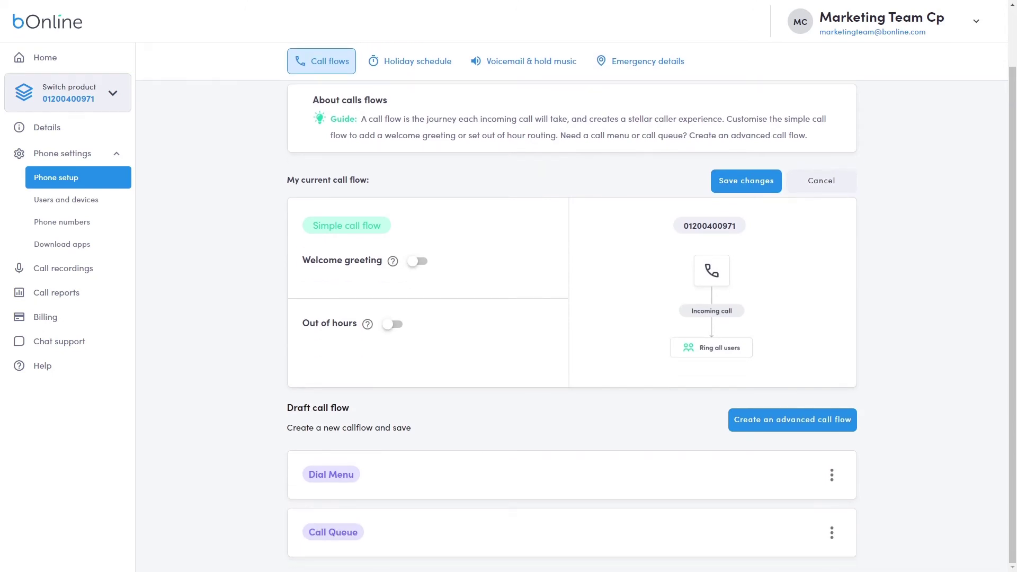
pyautogui.scroll(1, 572, 318)
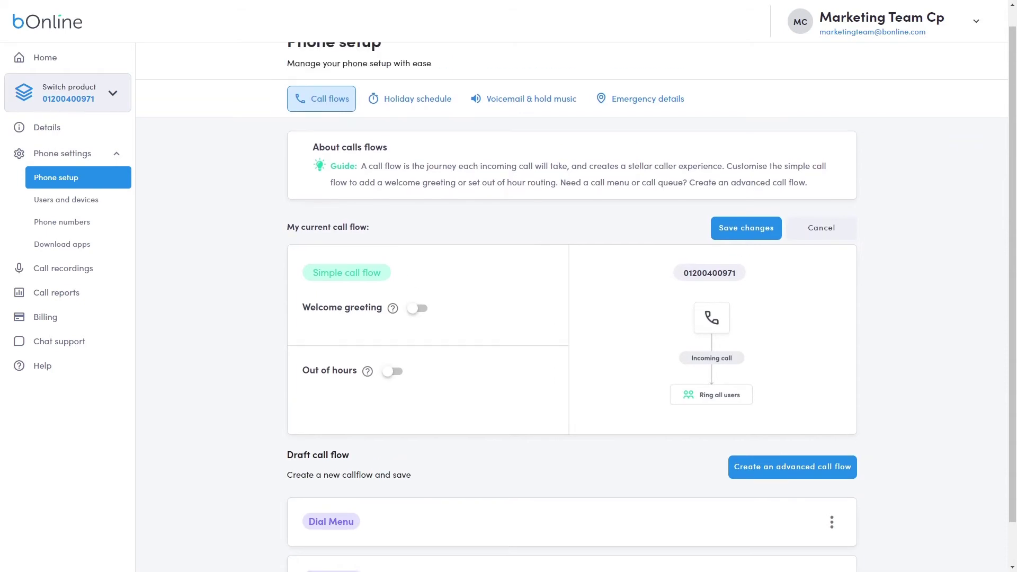
pyautogui.click(792, 487)
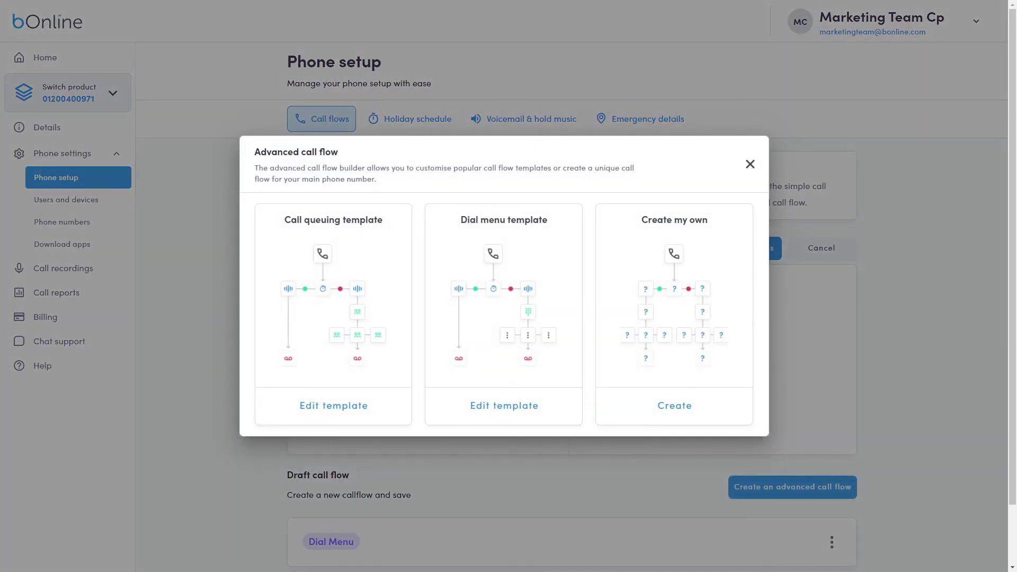
pyautogui.press('Tab')
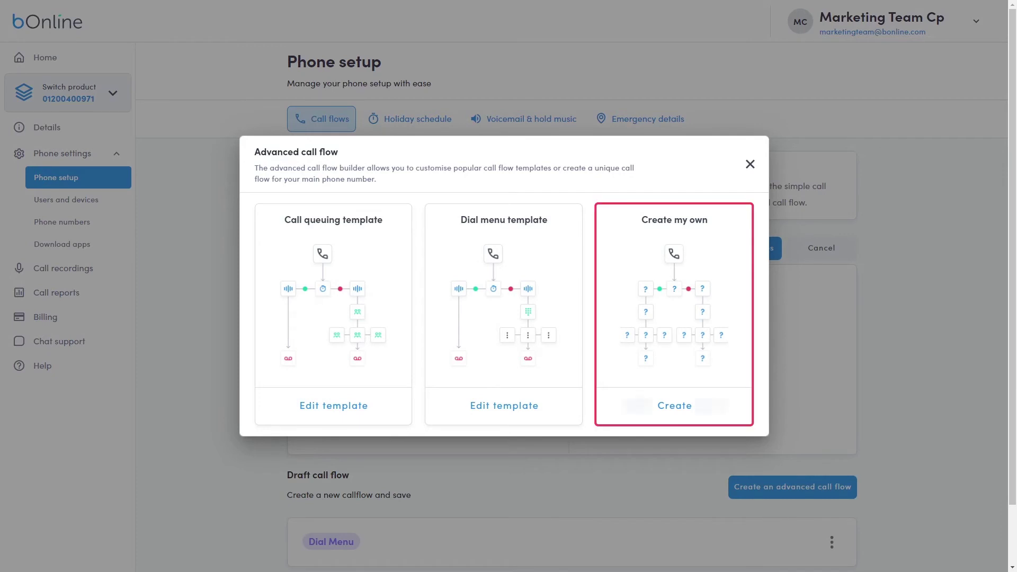
pyautogui.press('Return')
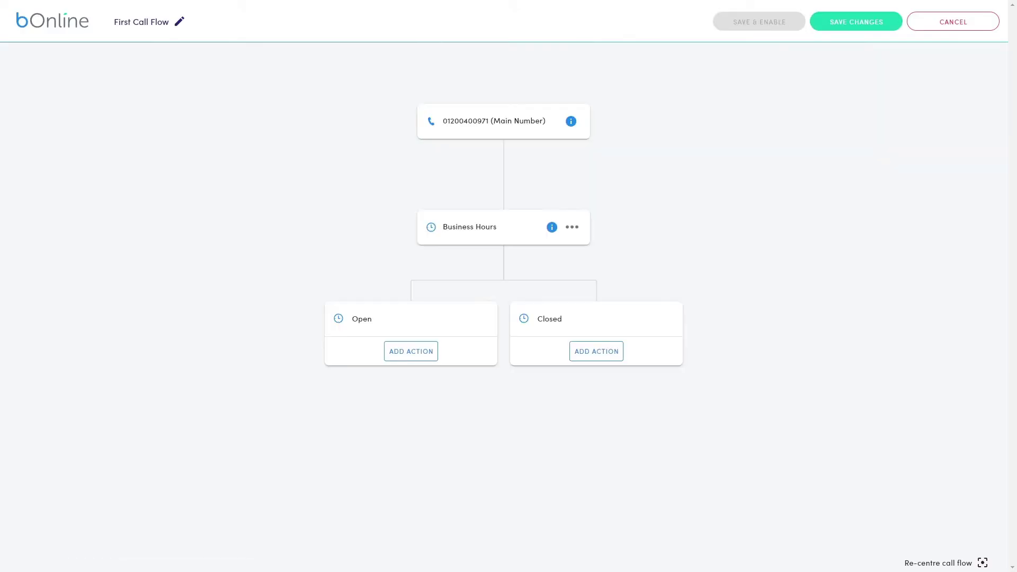
# Step: Add a typed-out greeting to the Open branch, named "Open Greeting", in a female voice with the message "Hi there, welcome to bOnline."
pyautogui.press('Tab')
pyautogui.press('Return')
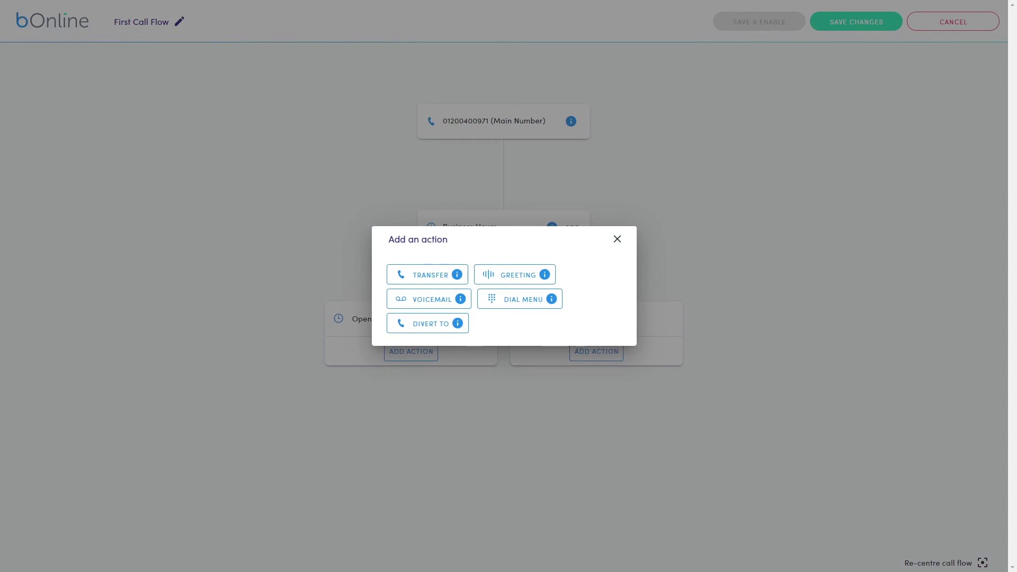
pyautogui.press('Tab')
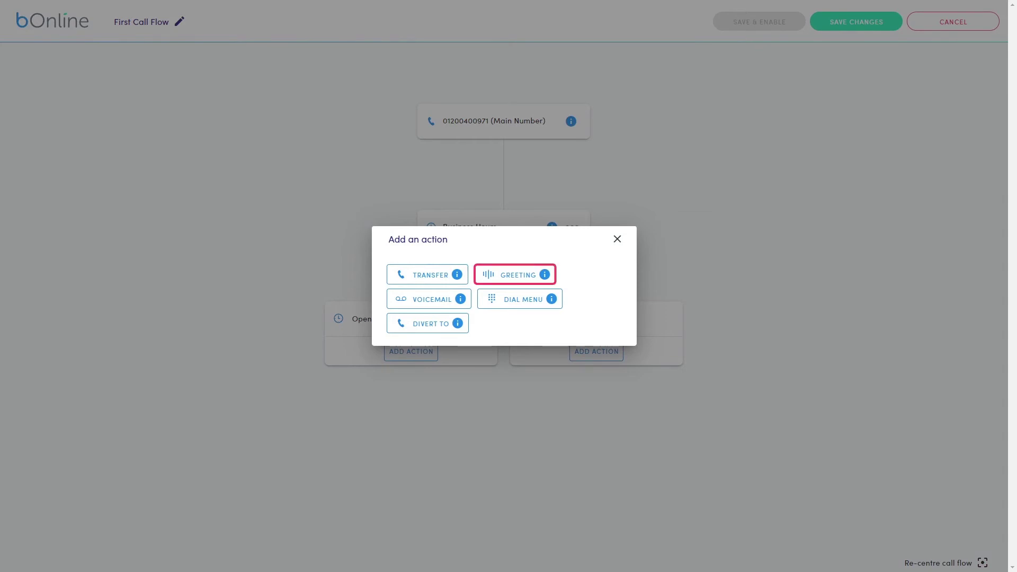
pyautogui.press('Return')
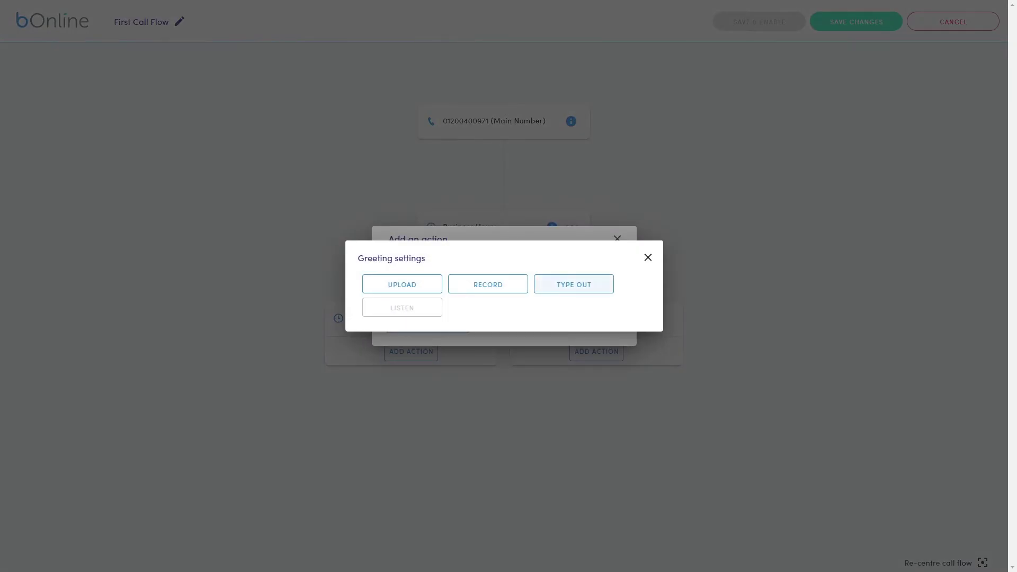
pyautogui.press('Return')
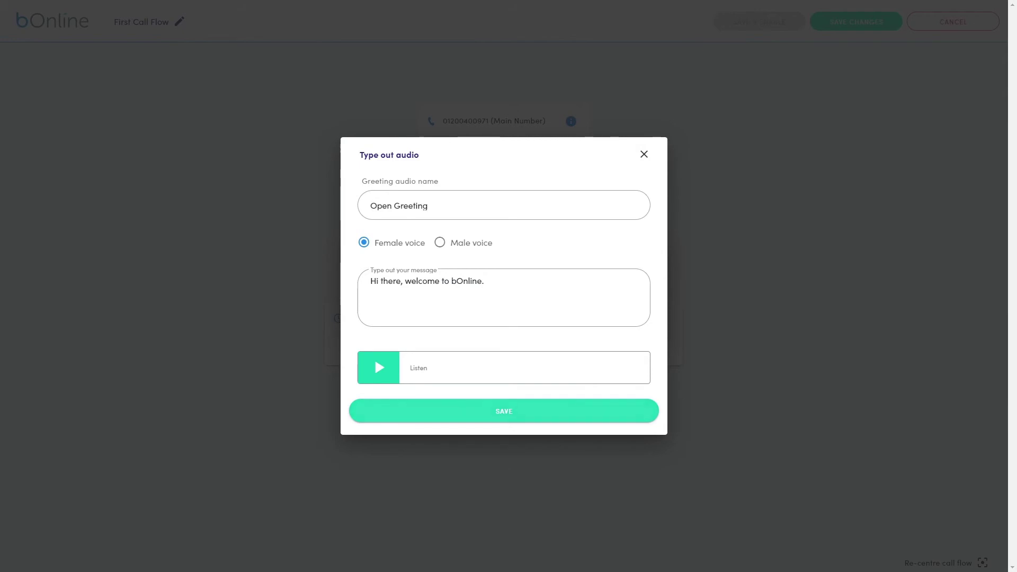
pyautogui.press('Tab')
pyautogui.press('Return')
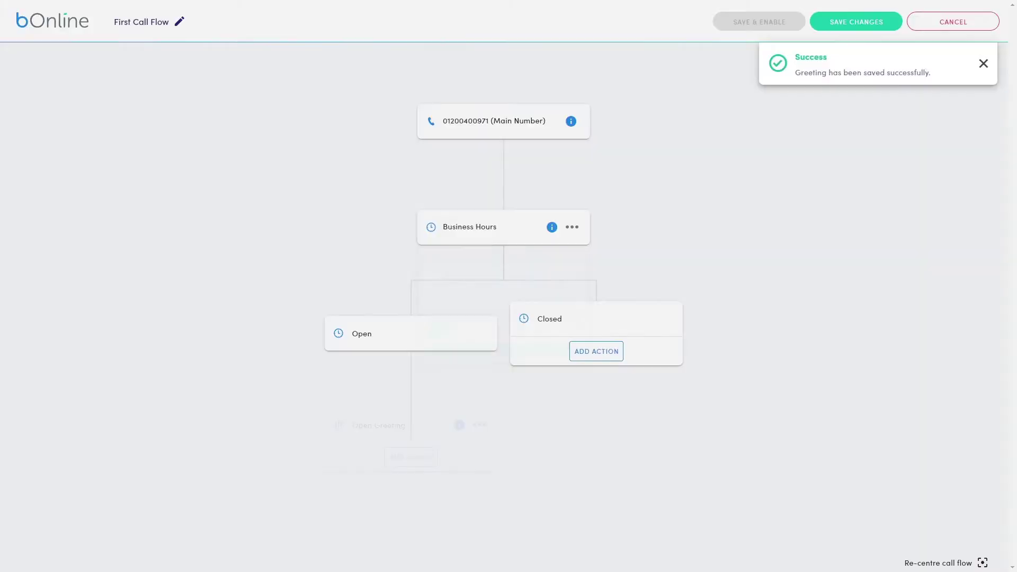
# Step: Add a Transfer action after the Open Greeting, routing calls to (200) Marketing CP with the call queue disabled
pyautogui.press('Return')
pyautogui.press('Tab')
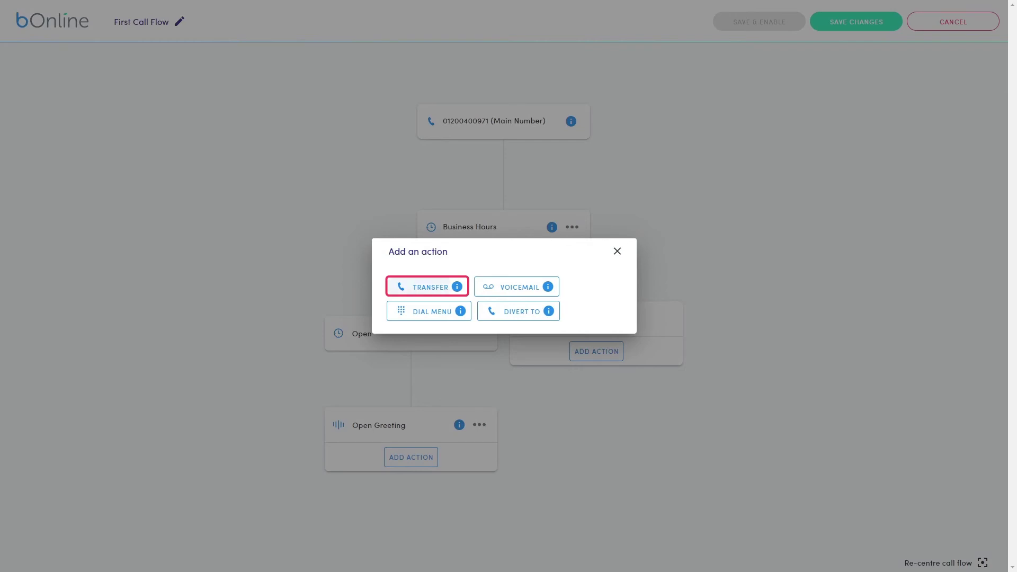
pyautogui.press('Return')
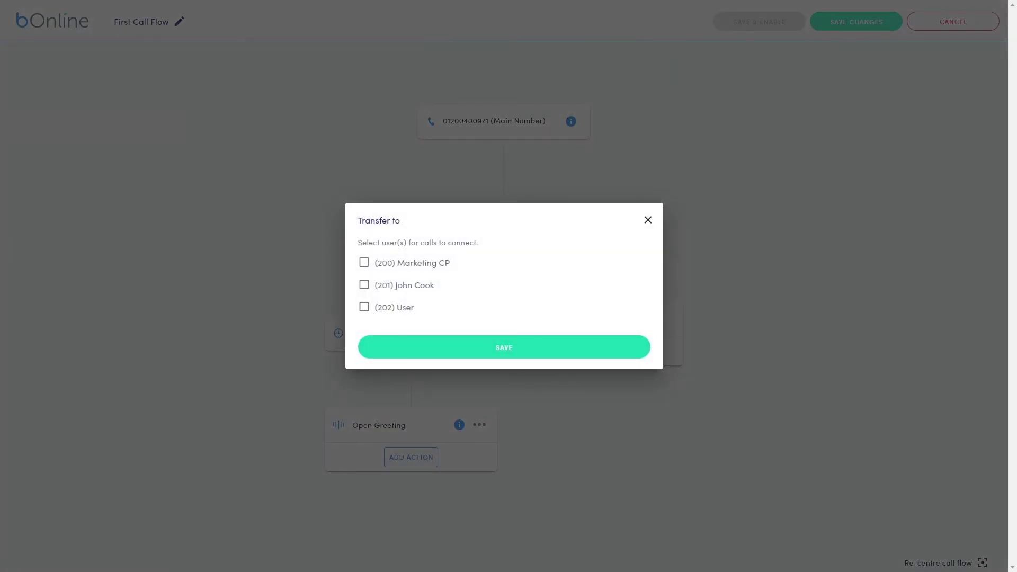
pyautogui.click(364, 263)
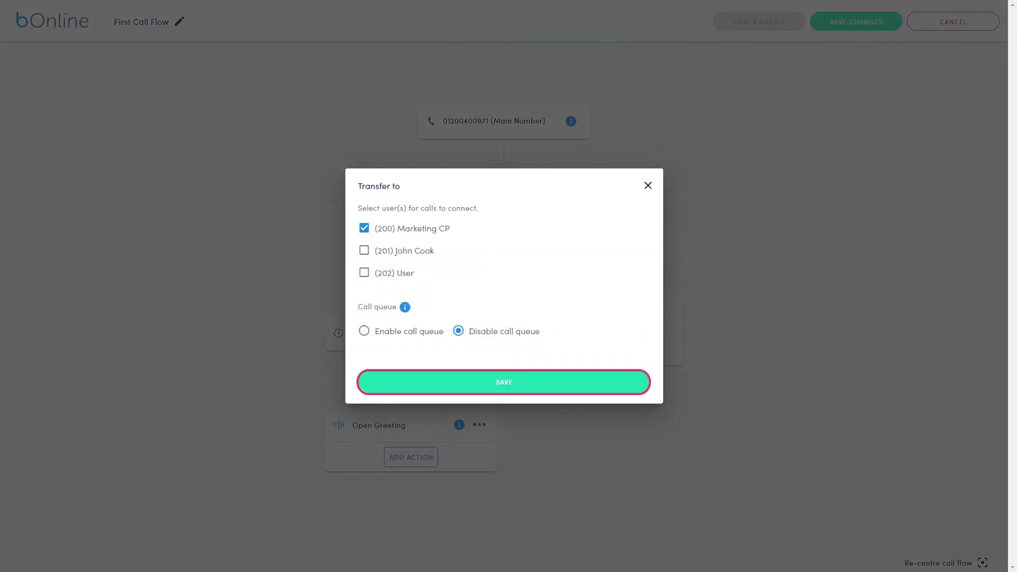
pyautogui.press('Return')
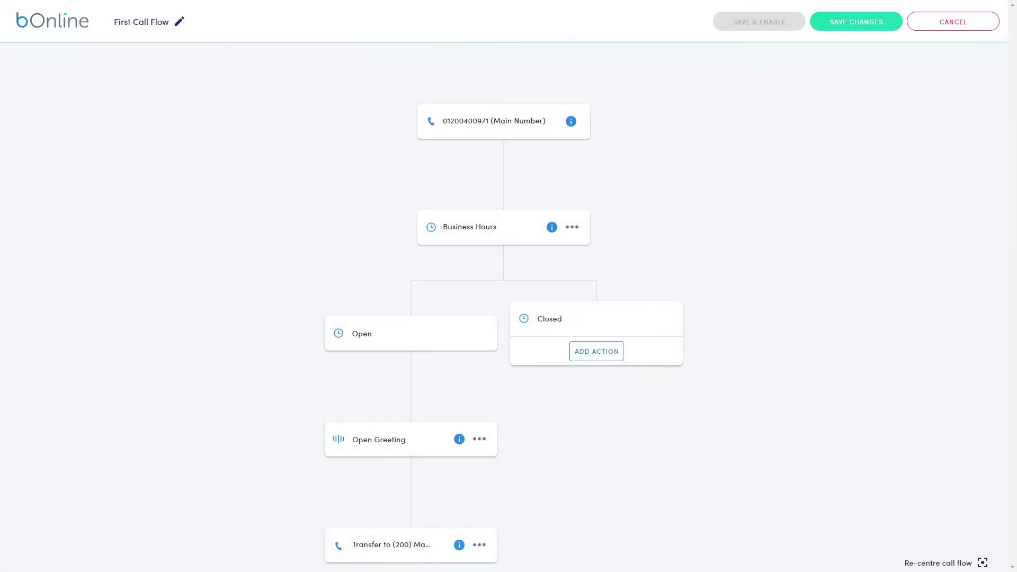
# Step: Add a Voicemail action to the Closed branch of the call flow and save it
pyautogui.press('Tab')
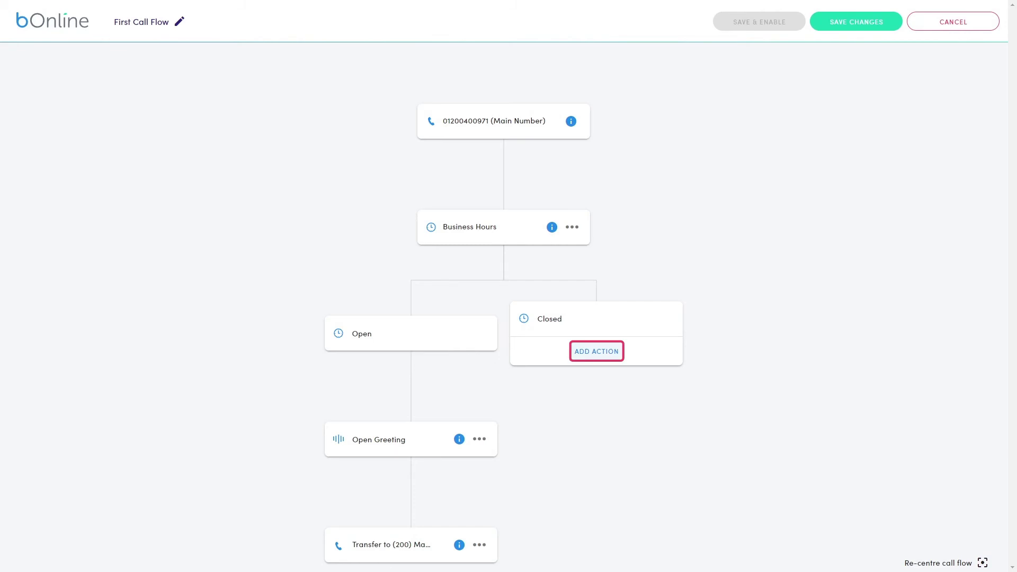
pyautogui.click(597, 351)
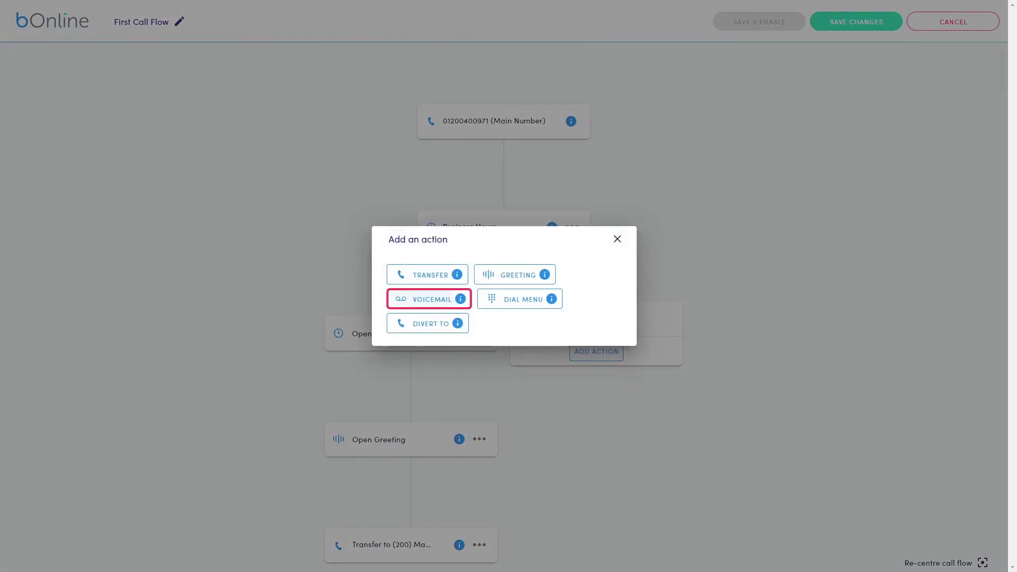
pyautogui.press('Return')
pyautogui.press('Tab')
pyautogui.press('Return')
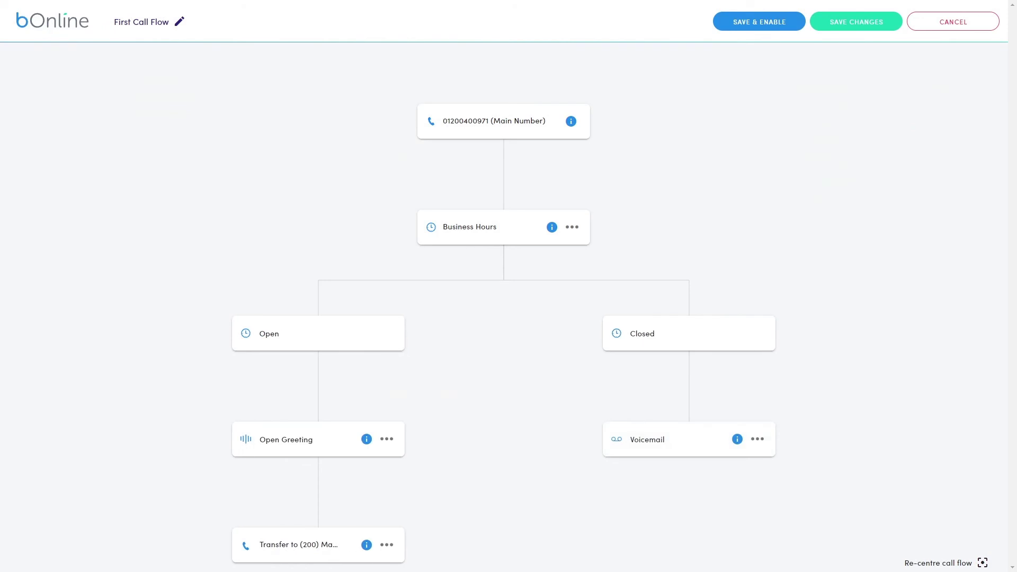
# Step: Save First Call Flow as a draft without enabling it and return to the phone setup page
pyautogui.press('Tab')
pyautogui.press('Tab')
pyautogui.press('Return')
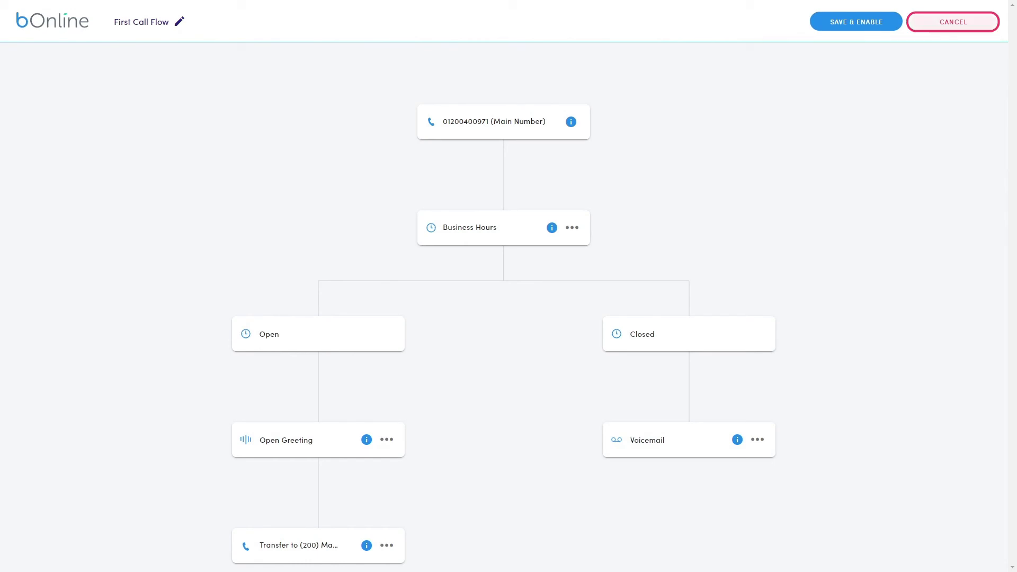
pyautogui.click(953, 22)
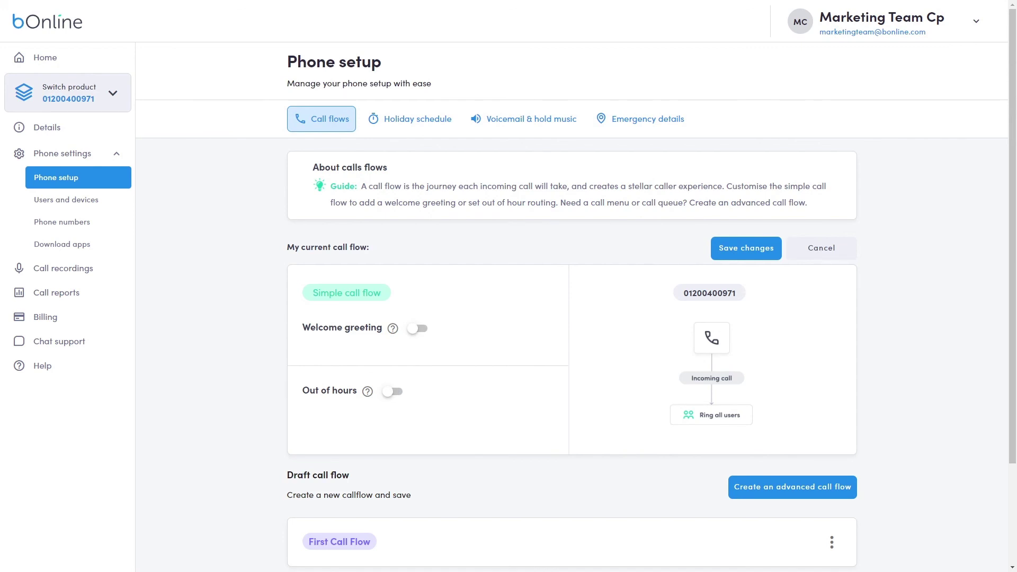
# Step: Open the available options for the First Call Flow draft
pyautogui.scroll(-3, 572, 318)
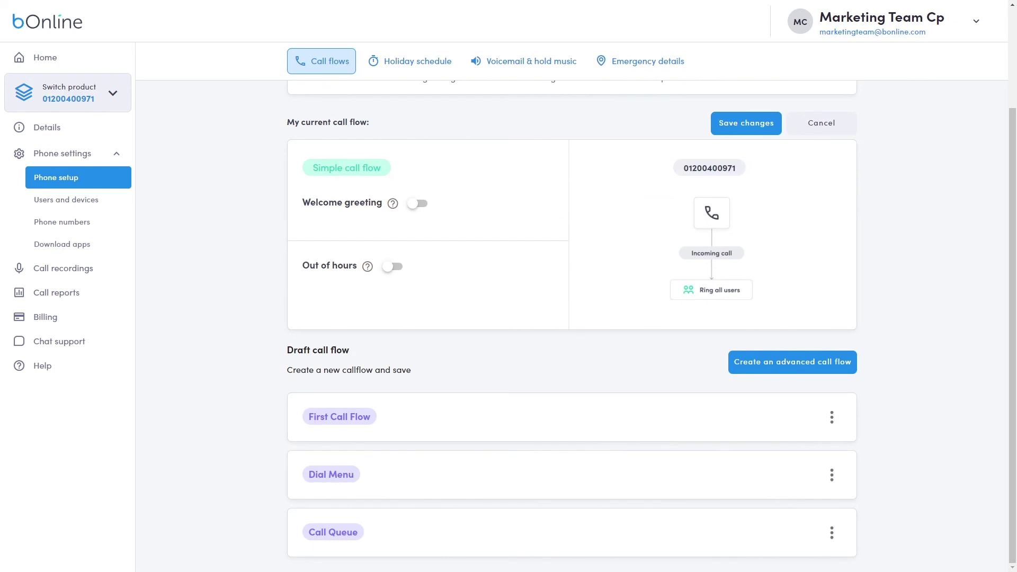
pyautogui.click(831, 417)
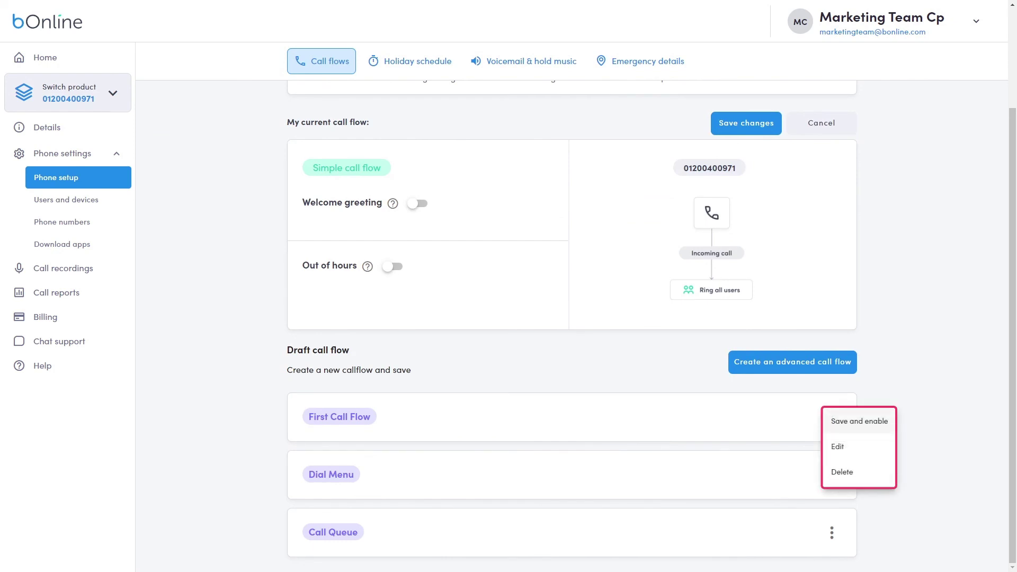